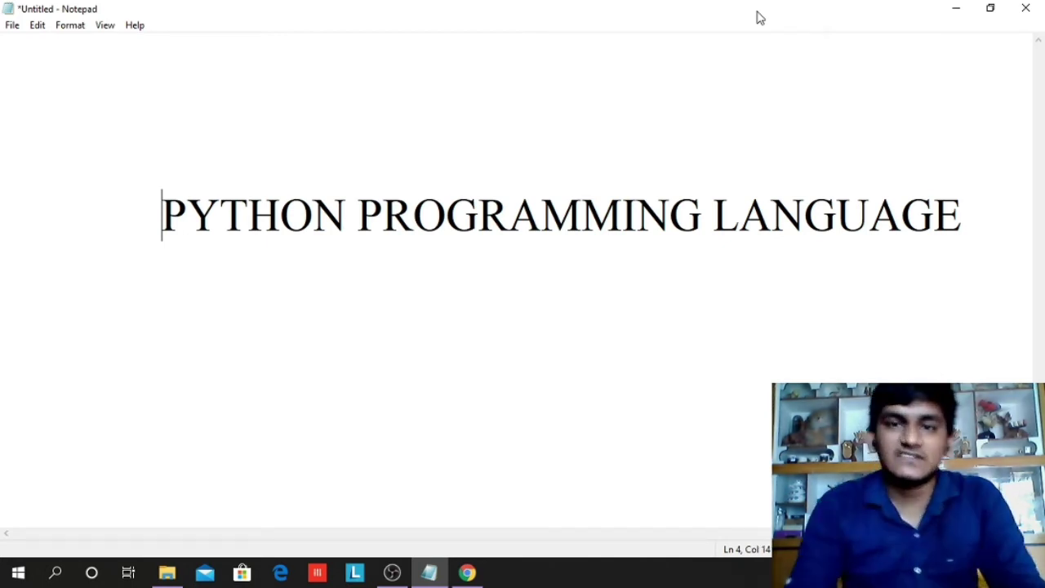
- Check in Command Prompt whether Python is already installed by running python, and close the windows that were opened
click(64, 581)
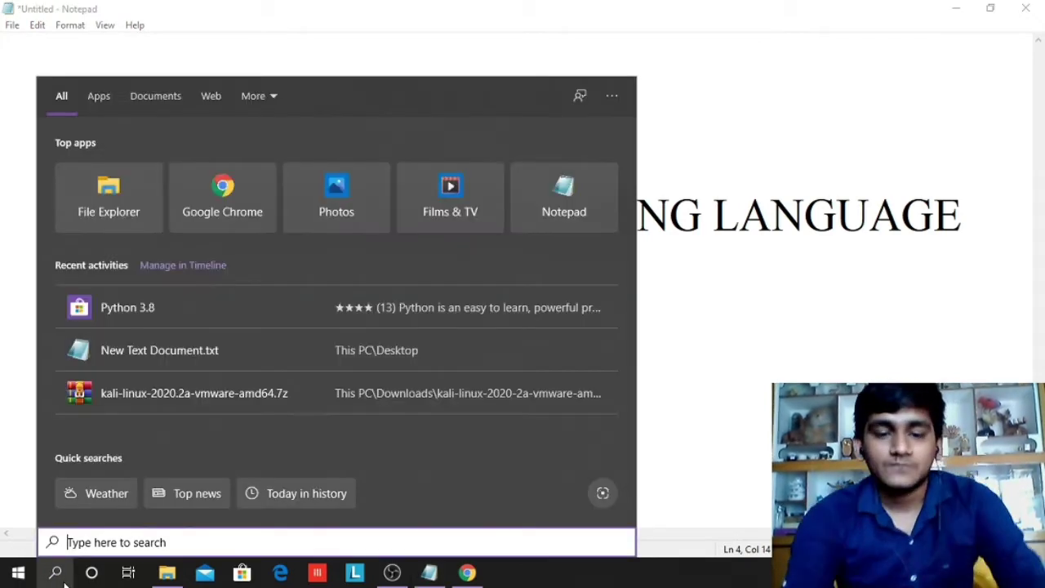
text(cmd)
key(Return)
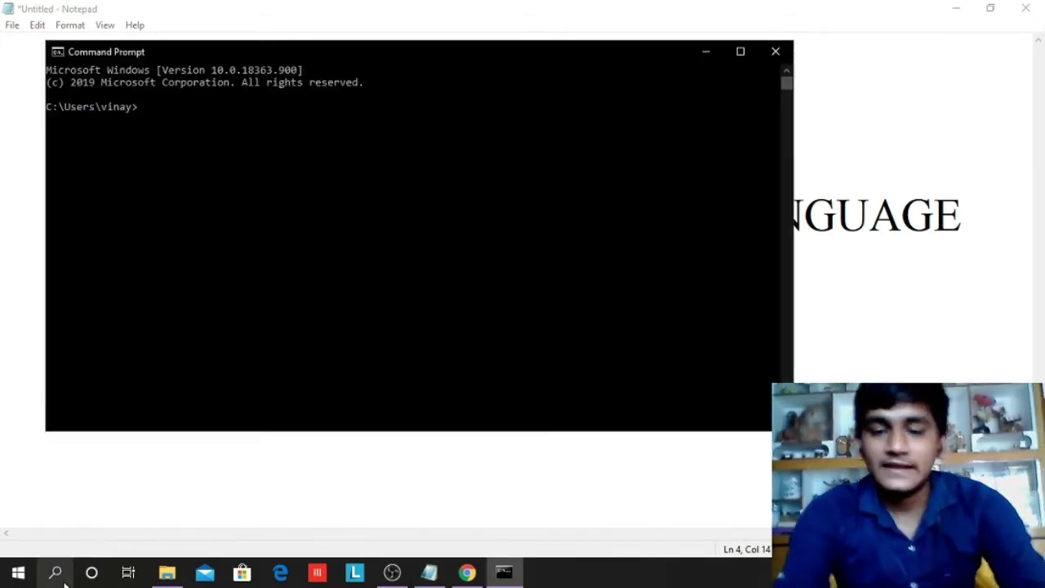
text(python)
key(Return)
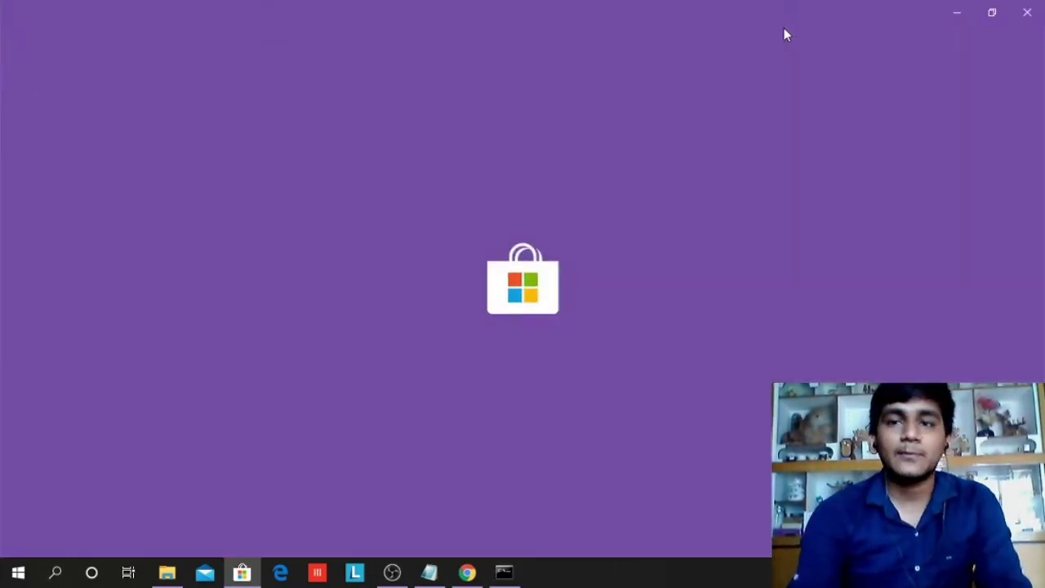
click(1027, 11)
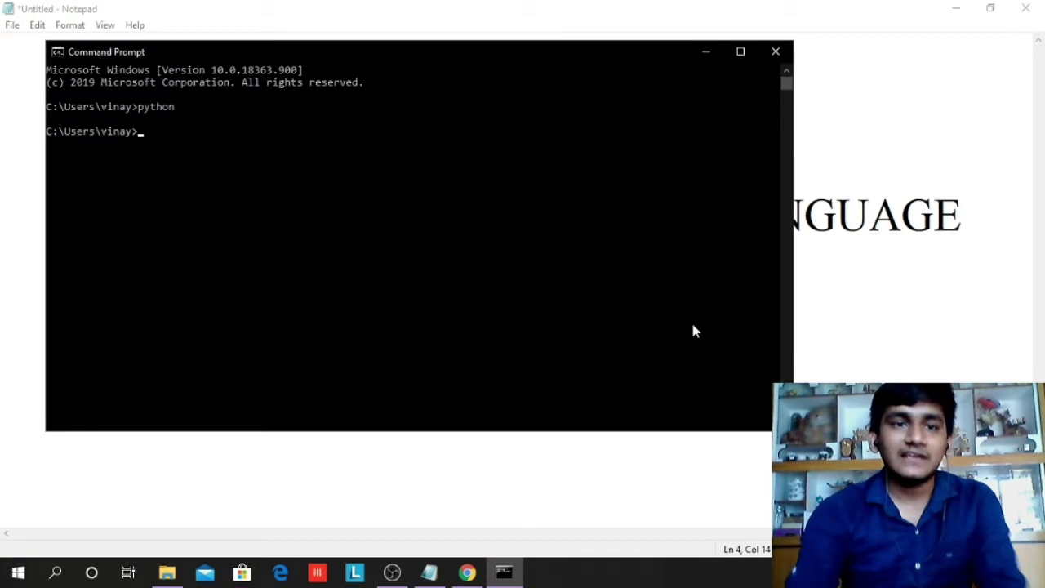
click(776, 53)
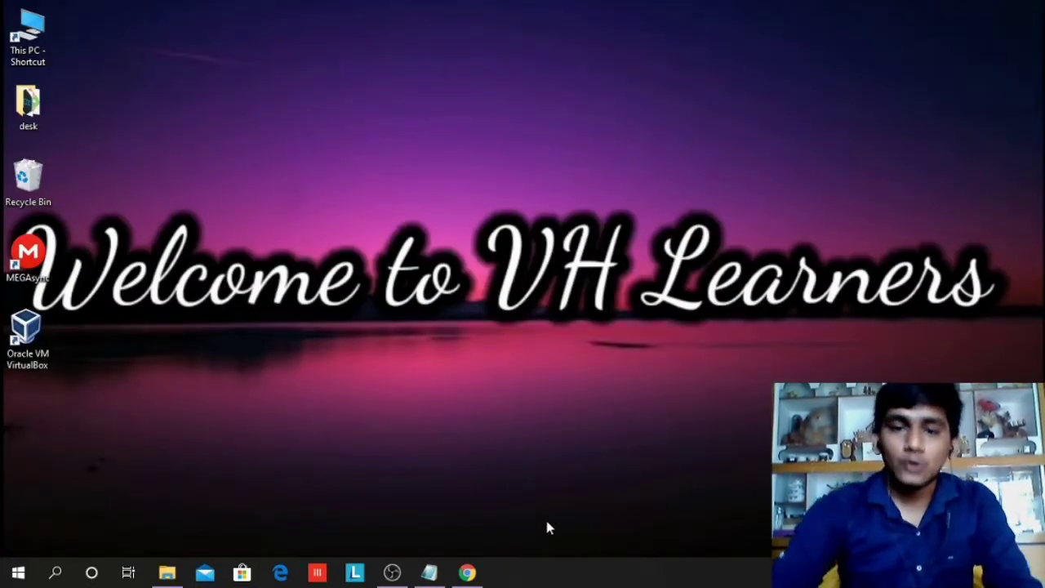
- Switch to Chrome and open the python.org/downloads/ page
click(467, 572)
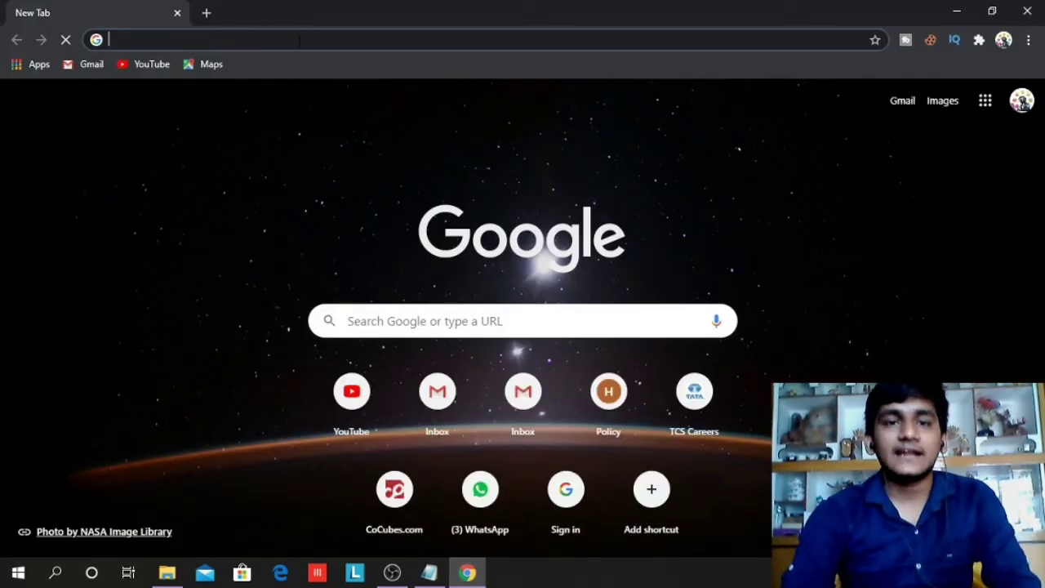
text(python.org/downloads/)
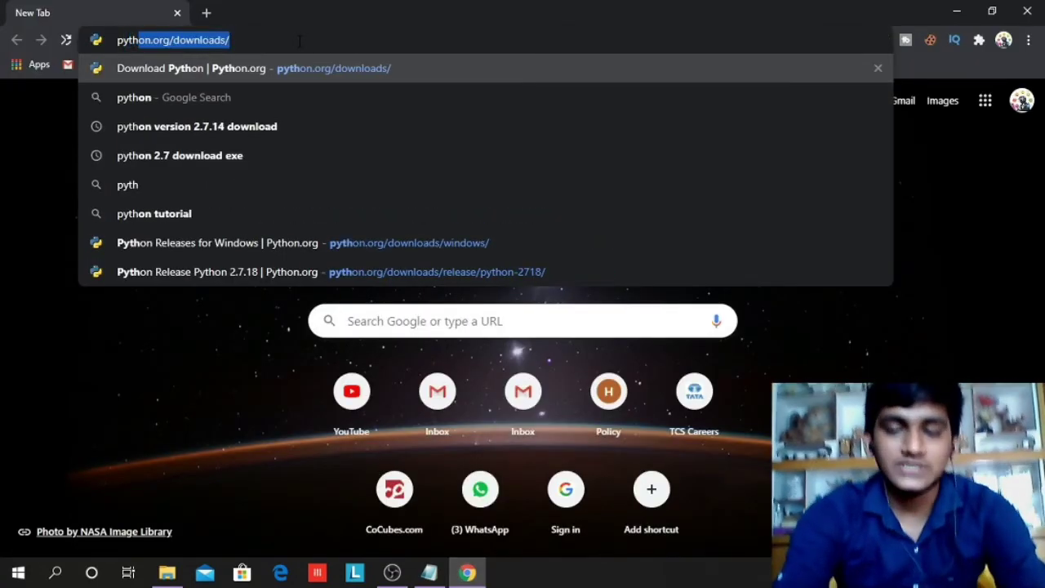
key(Return)
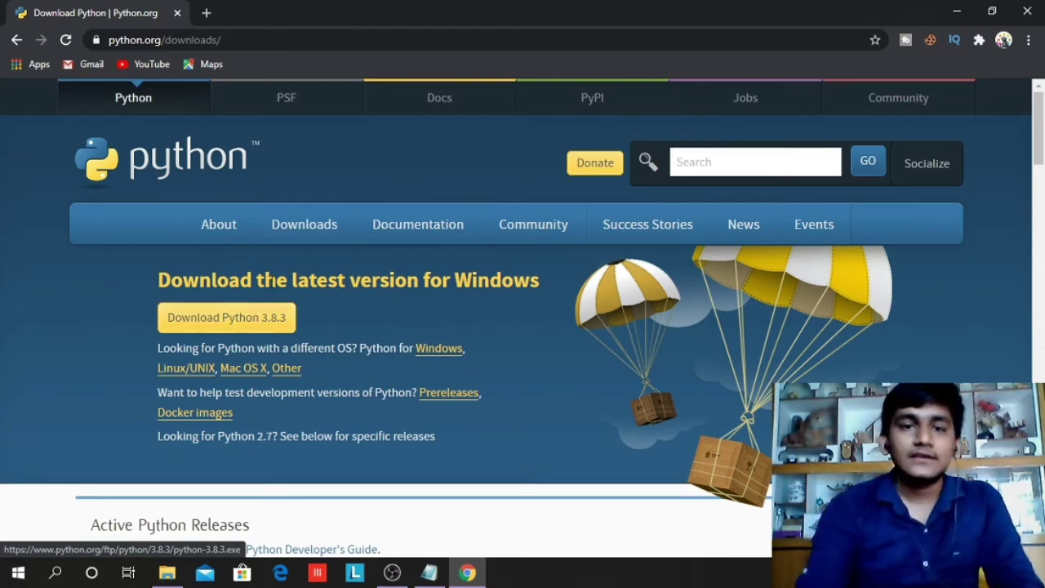
- Go to the Windows releases and examine the installer files listed for the latest Python 2 release, Python 2.7.18
mouse_move(299, 236)
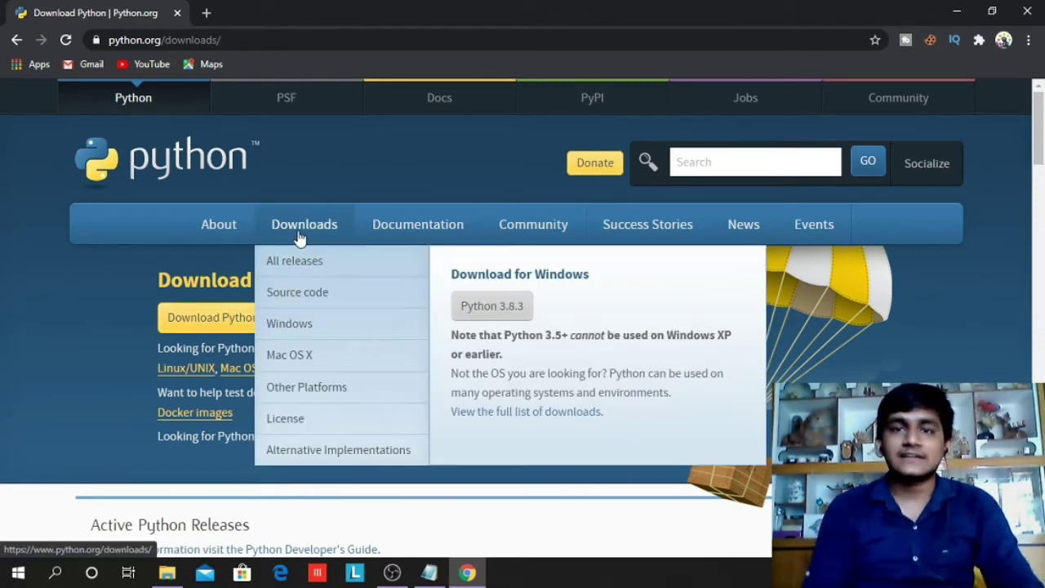
click(306, 328)
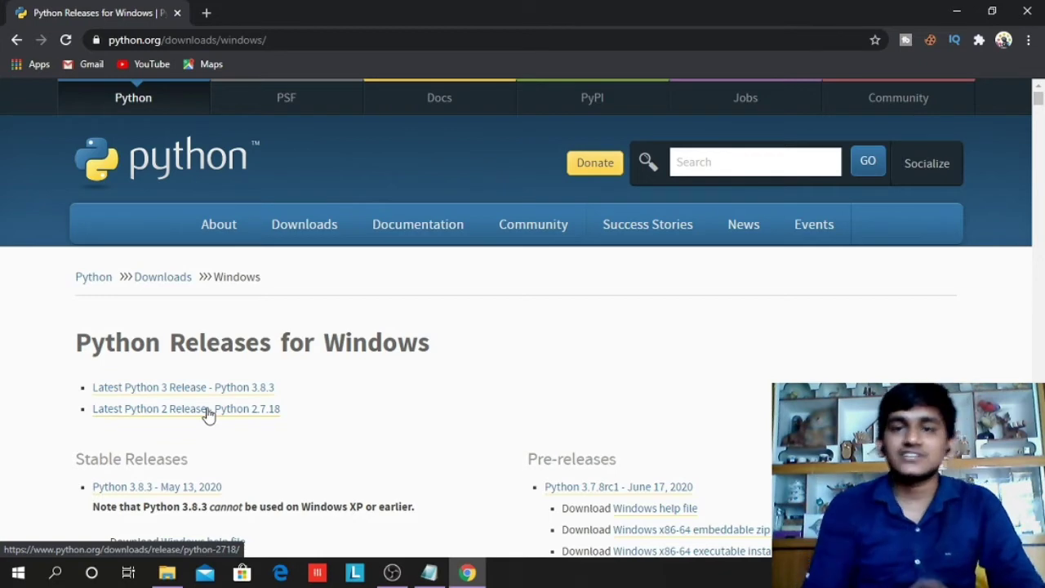
click(208, 412)
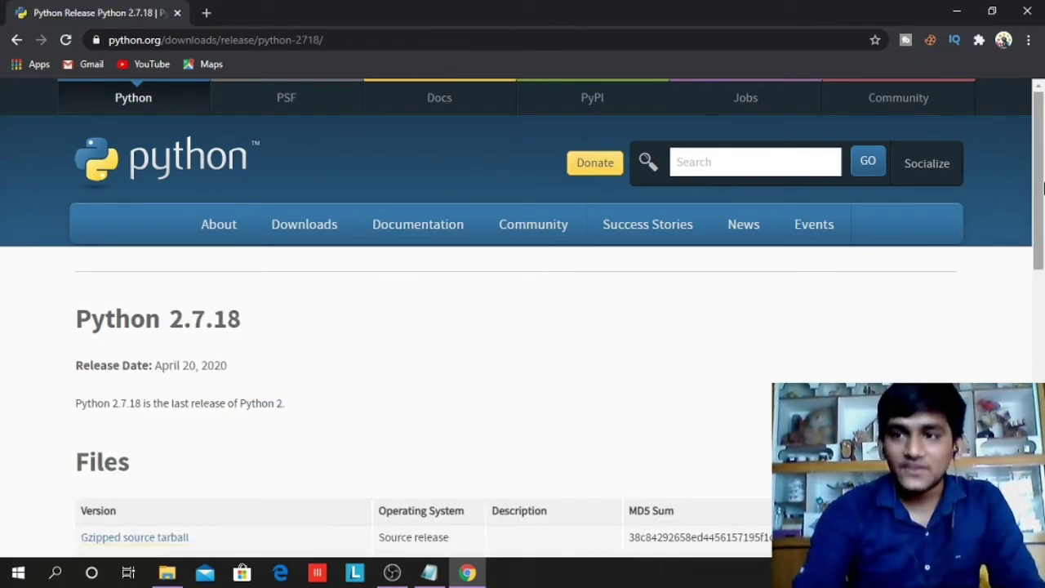
drag(1041, 180, 1042, 312)
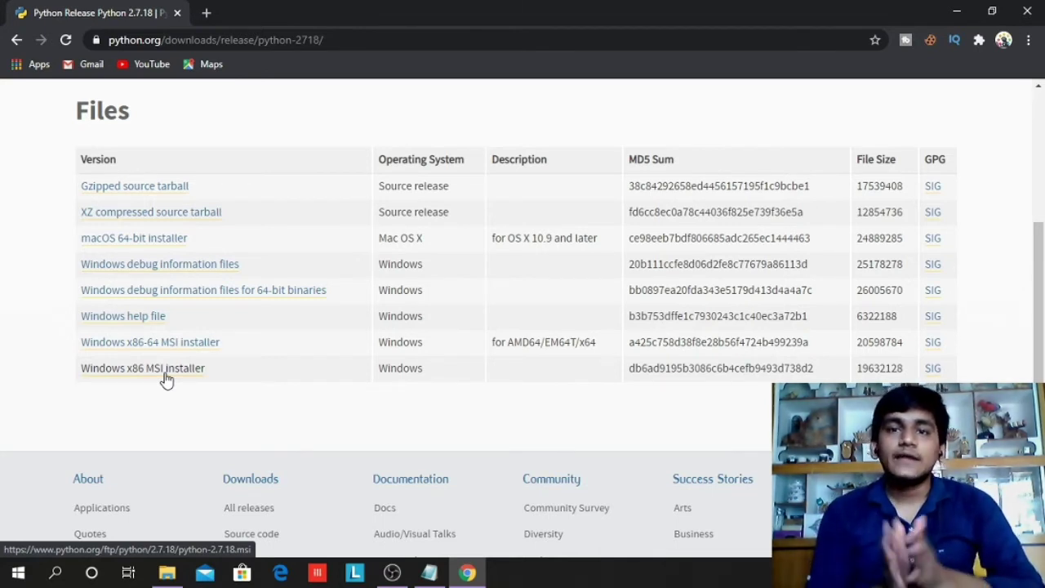
- Switch to the Downloads folder in File Explorer and launch the python-3.8.3 (2).exe installer
click(966, 10)
key(alt+Tab)
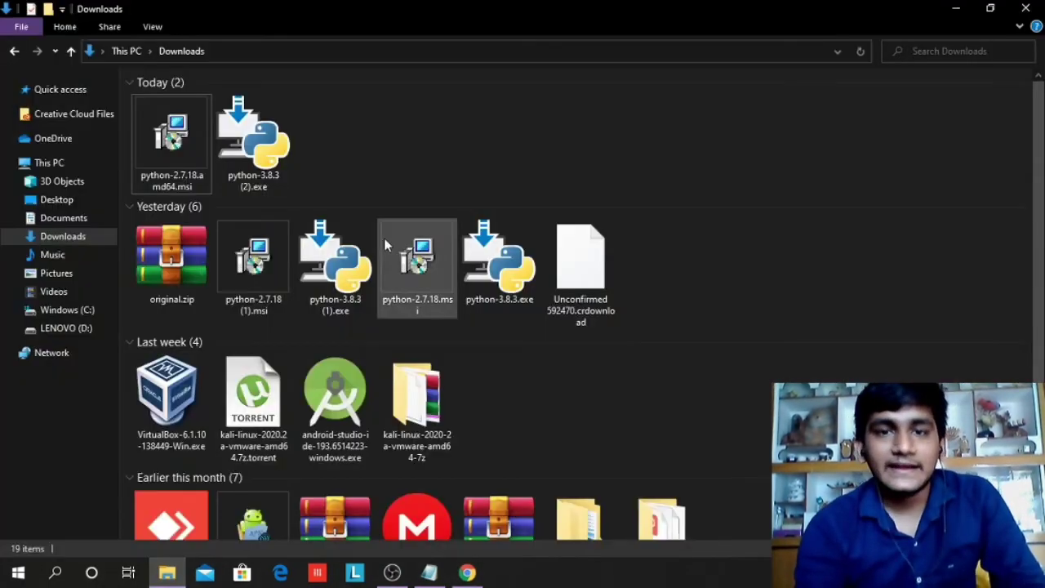
drag(324, 101, 410, 165)
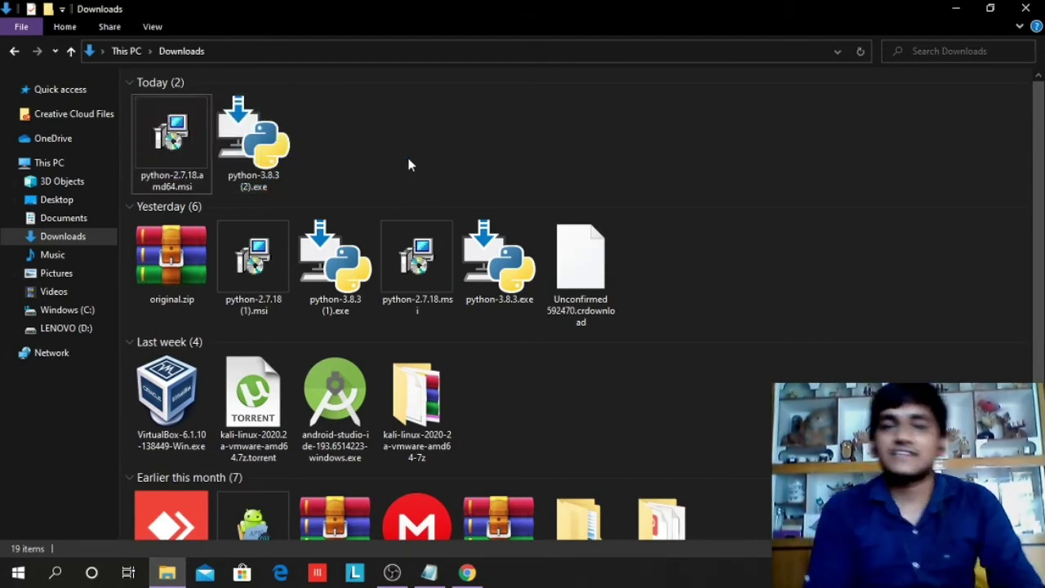
double_click(278, 159)
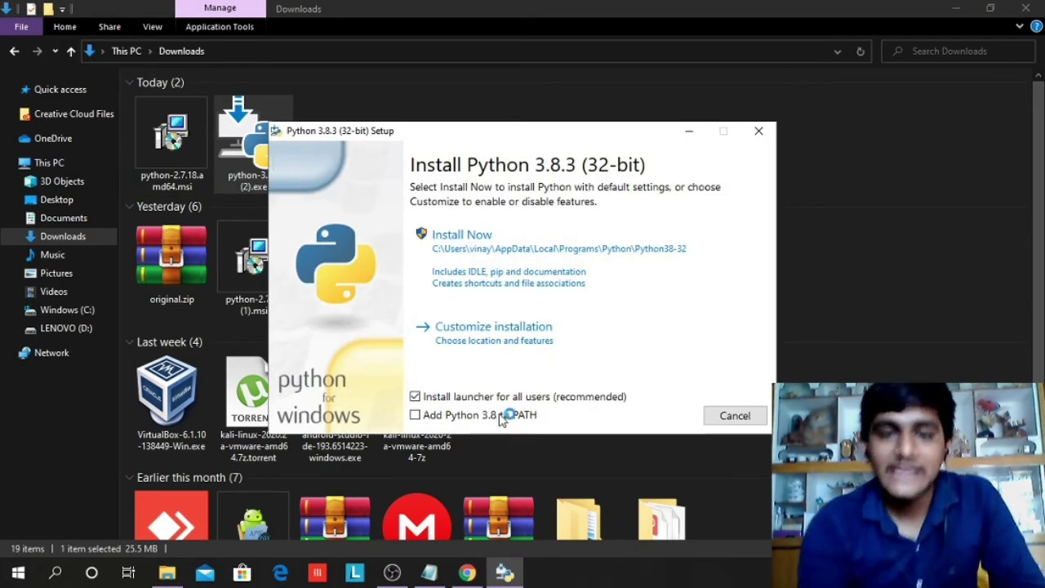
- Enable adding Python 3.8 to PATH and choose a customized installation, keeping all the optional features selected
click(415, 416)
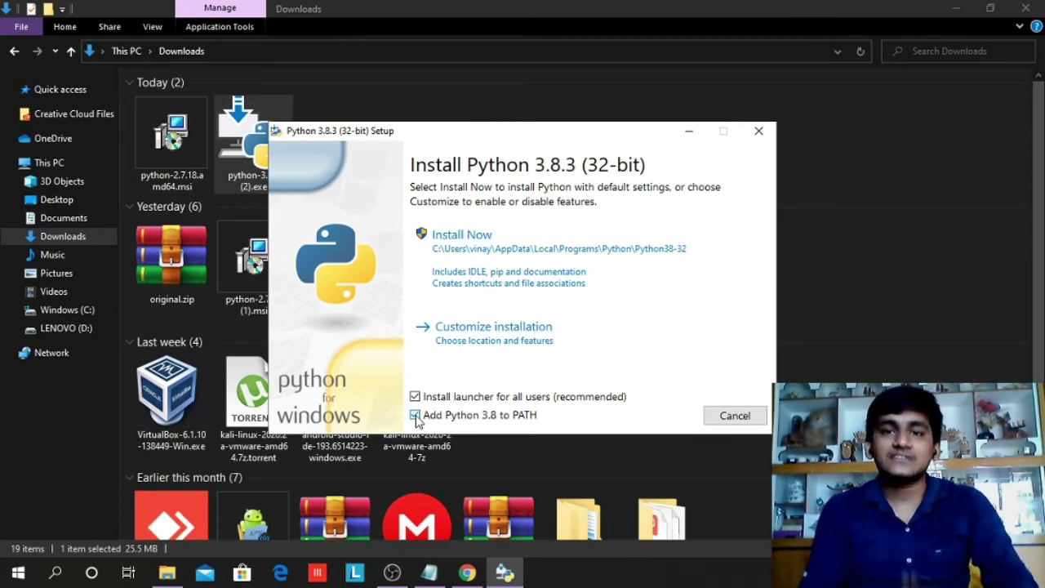
click(525, 347)
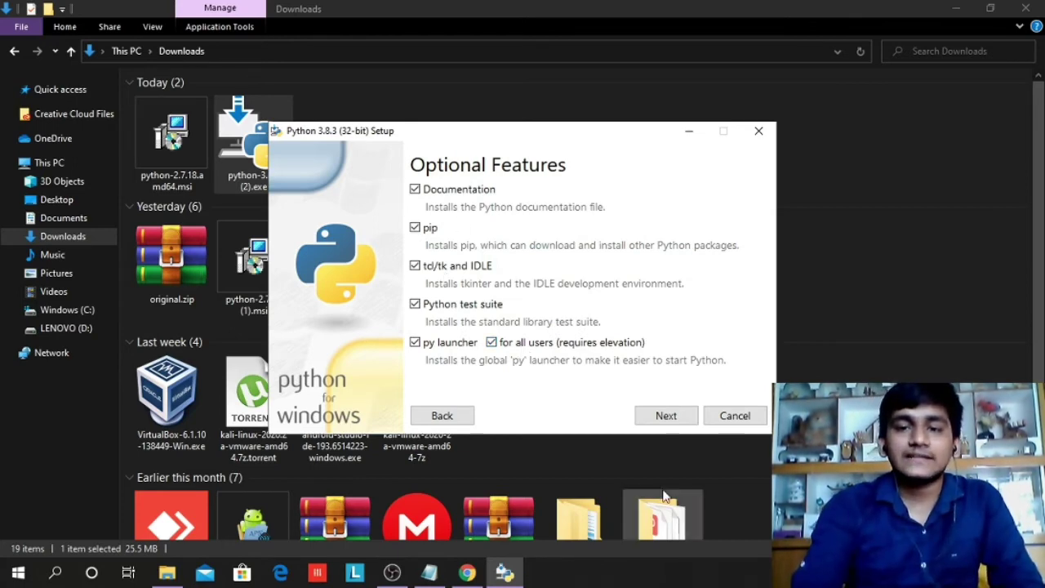
click(658, 418)
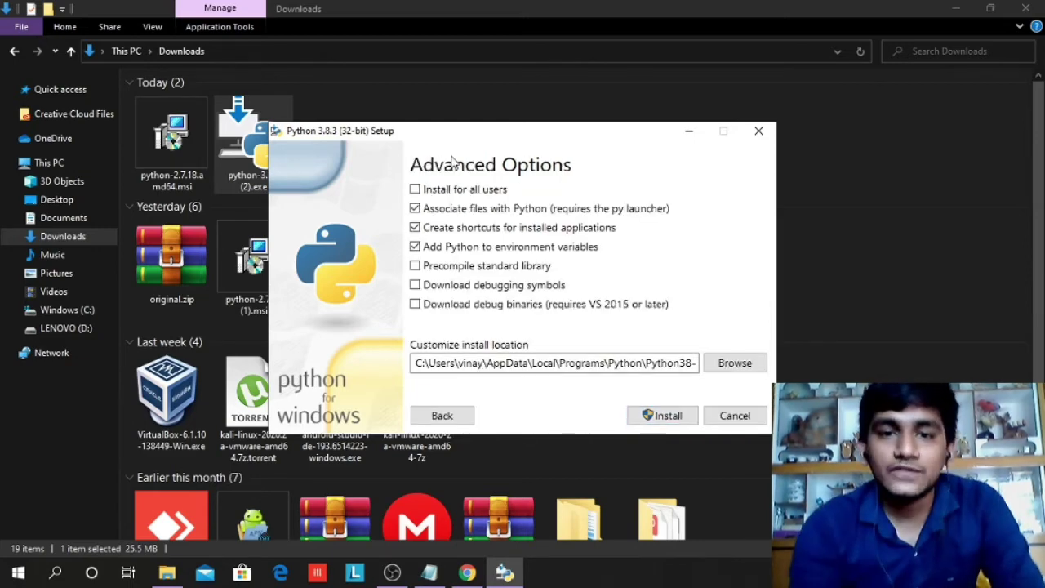
- Set Python 3.8.3 to install for all users, run the installation with administrator approval, and close the setup
click(416, 191)
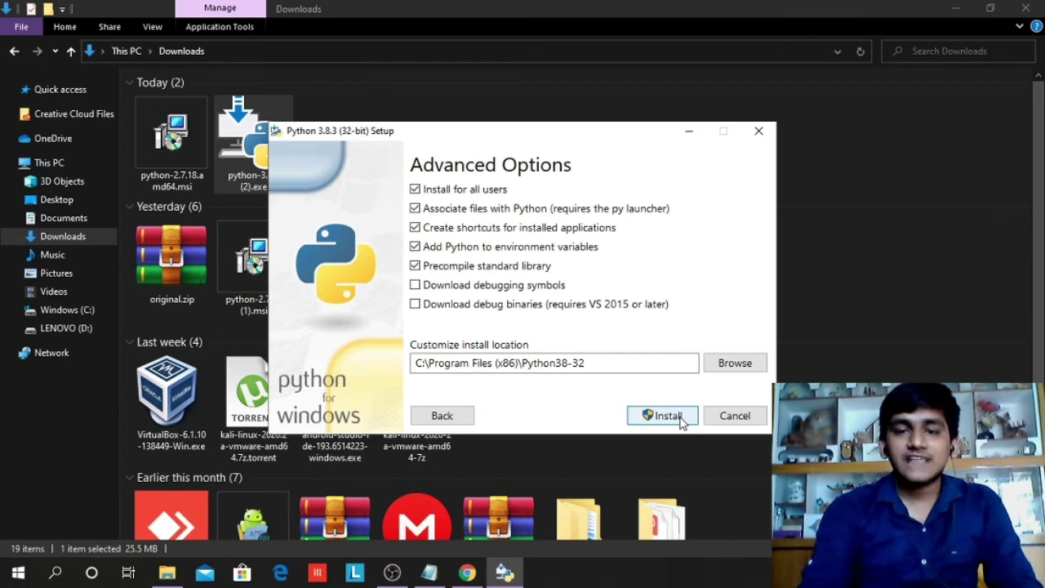
click(682, 418)
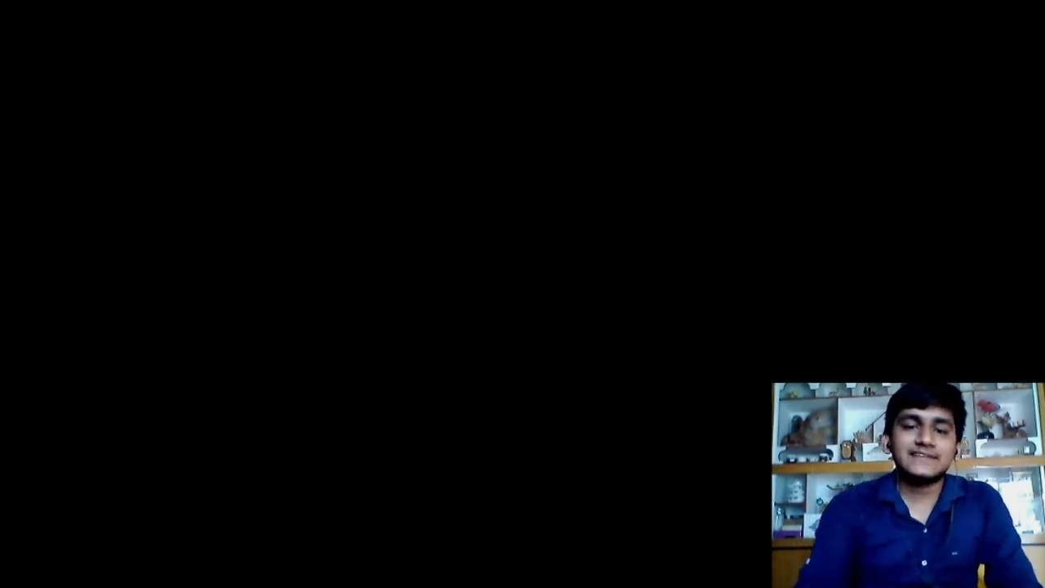
click(457, 406)
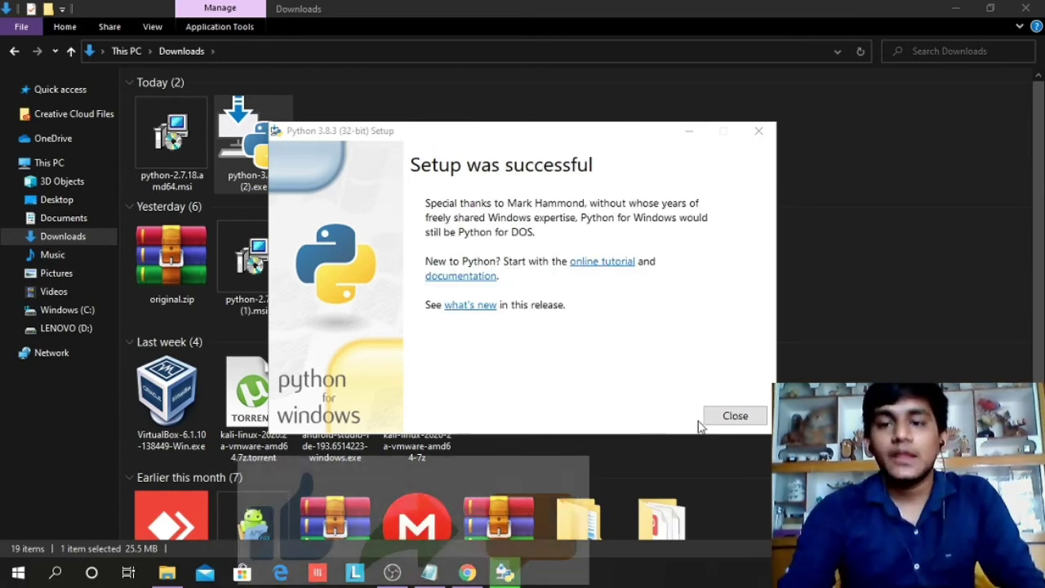
click(758, 415)
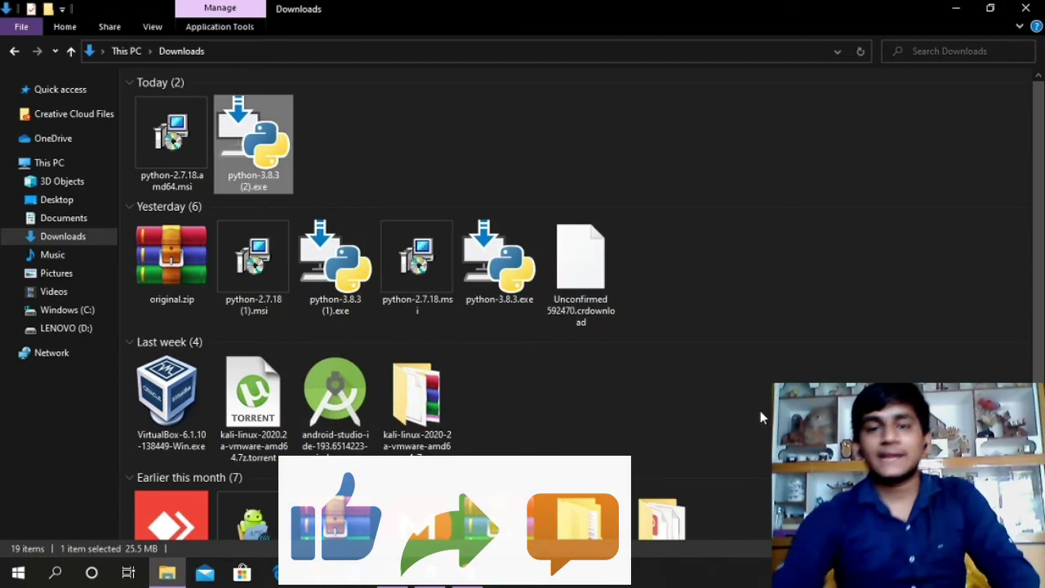
- Verify the Python 3 installation by running python in a new Command Prompt, and close that window
click(57, 575)
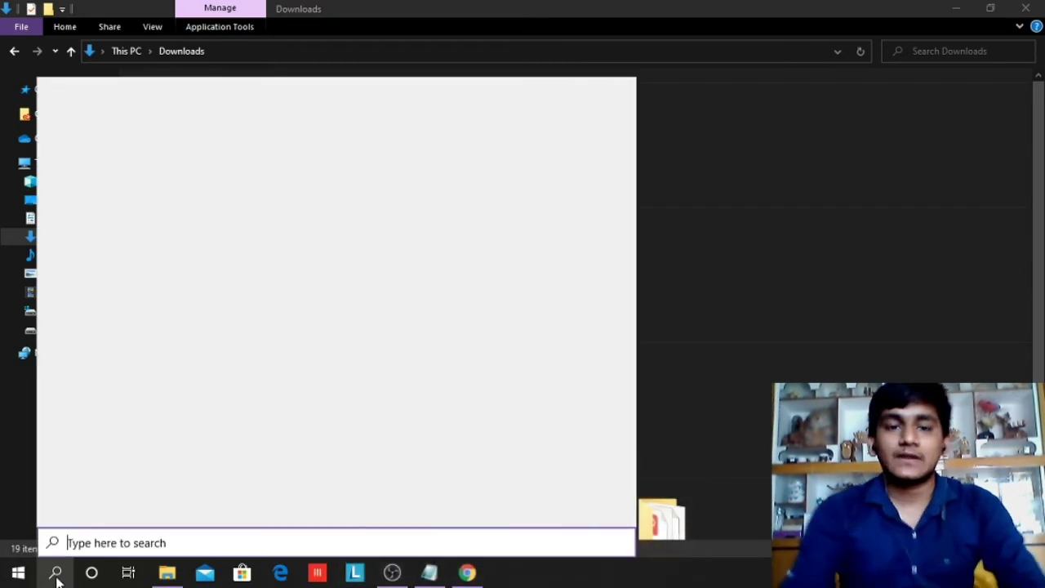
text(cmd)
key(Return)
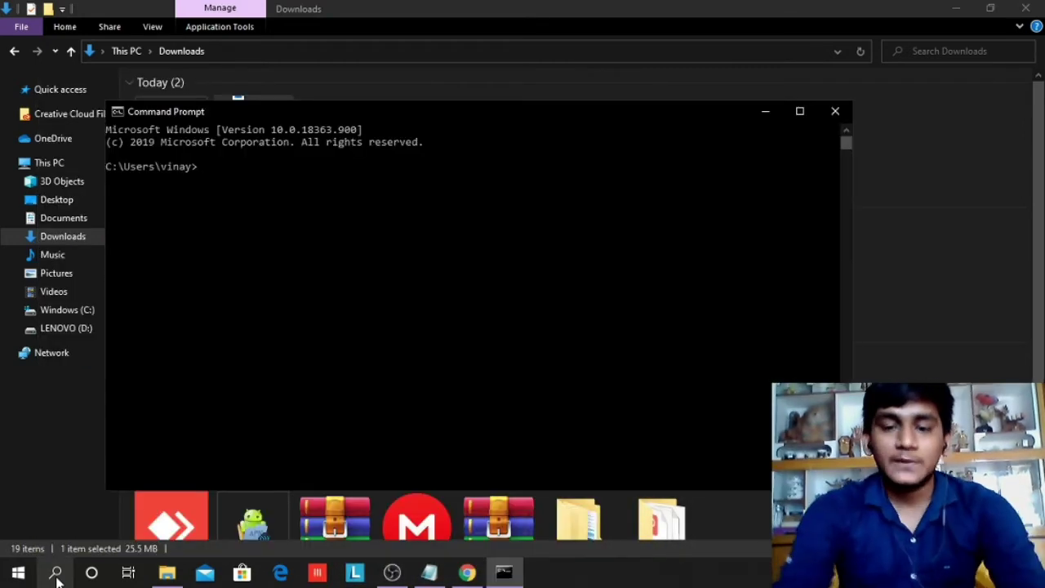
text(python)
key(Return)
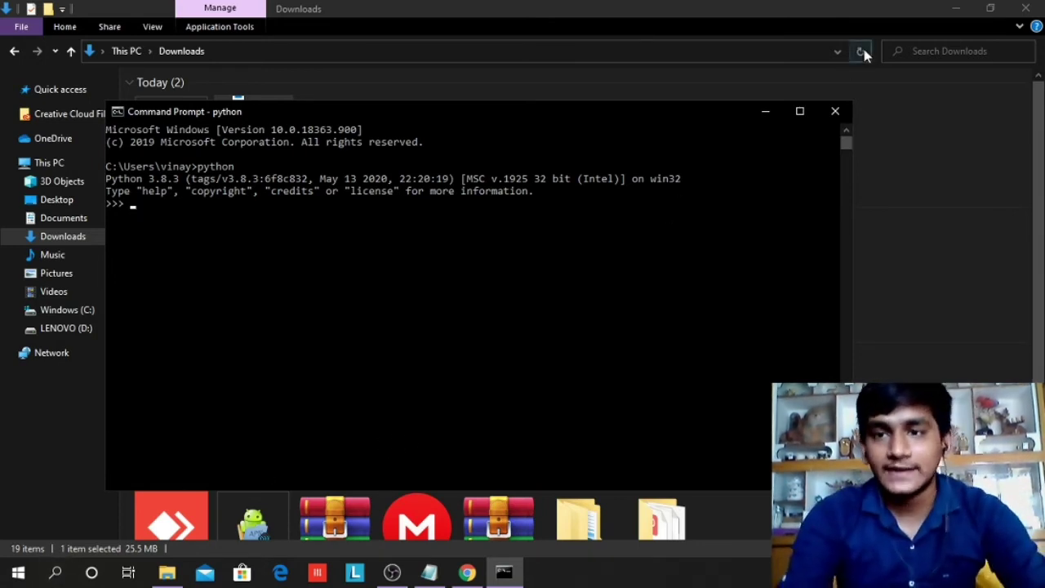
click(835, 111)
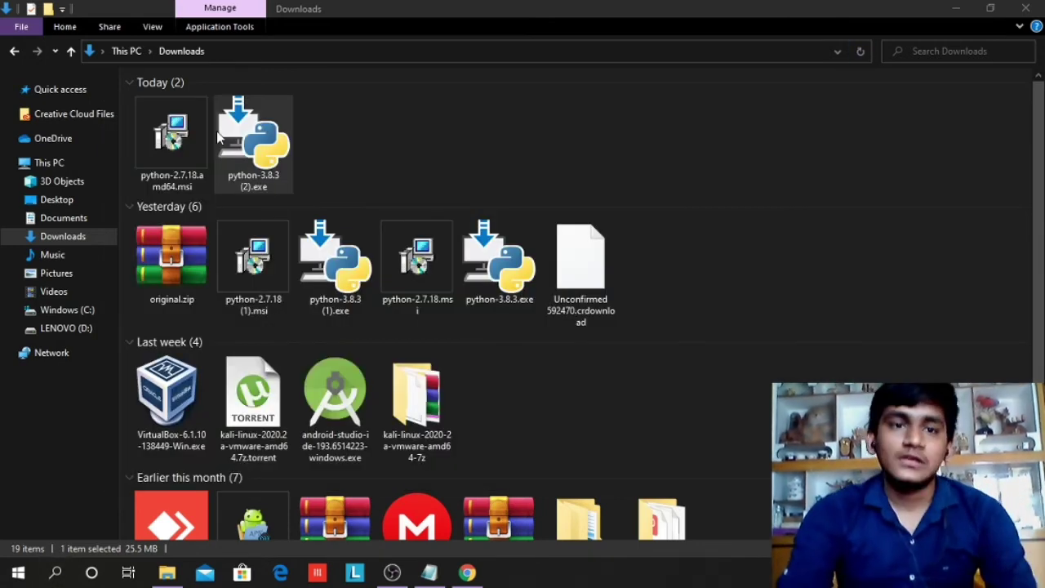
- Install Python 2.7.18 from python-2.7.18.amd64.msi for all users into C:\Python27\ with the default features, and finish the setup
double_click(166, 151)
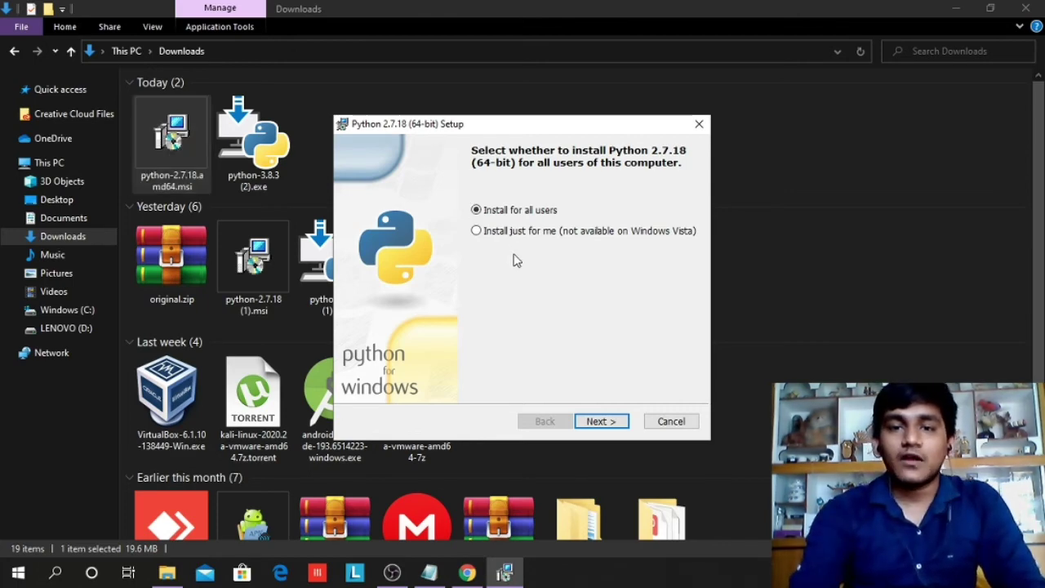
click(608, 422)
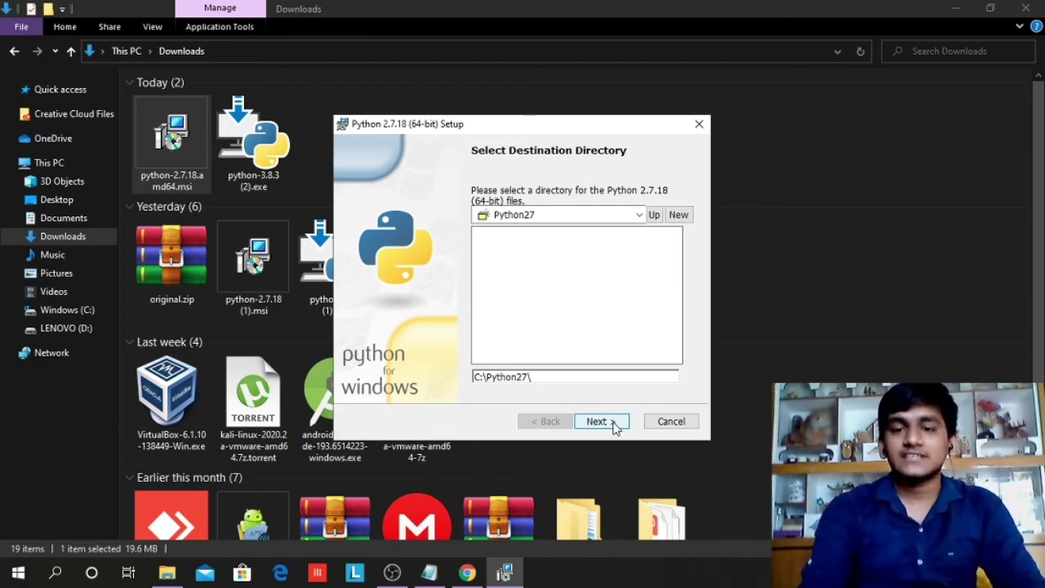
click(614, 425)
click(614, 424)
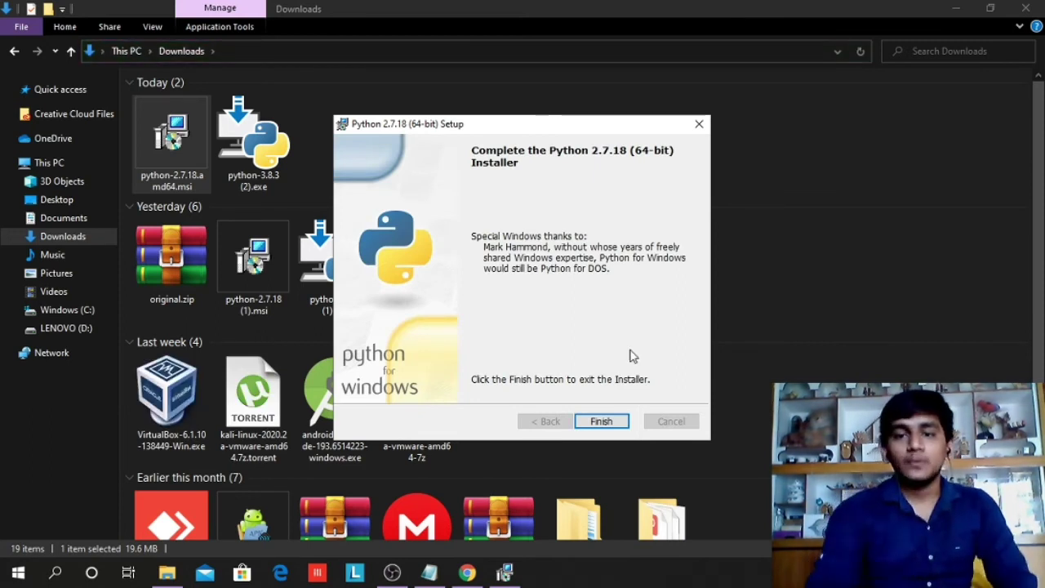
click(600, 421)
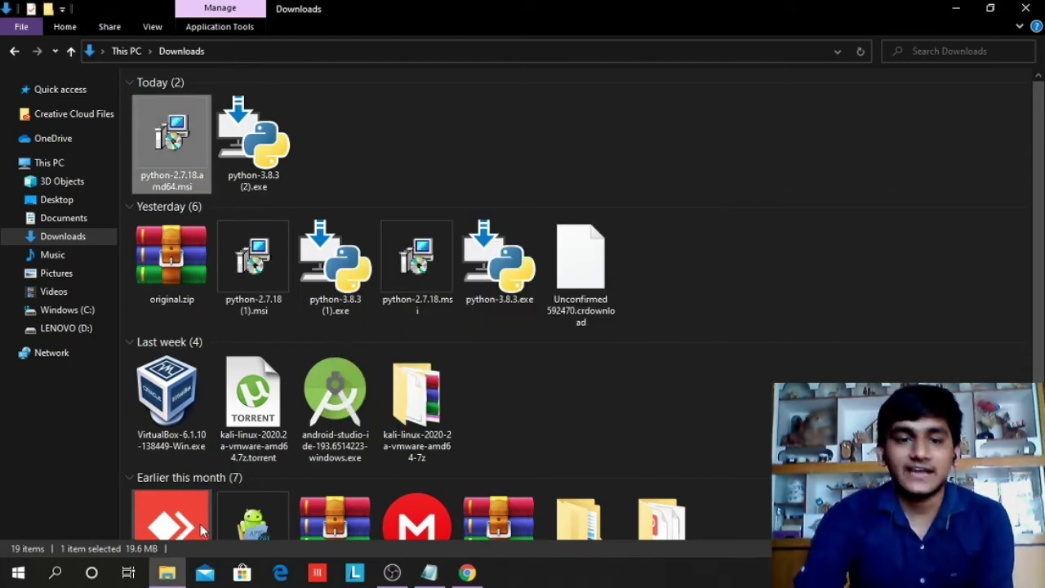
- Verify the Python 2 installation in Command Prompt by changing to \python27 and running python --version
click(65, 578)
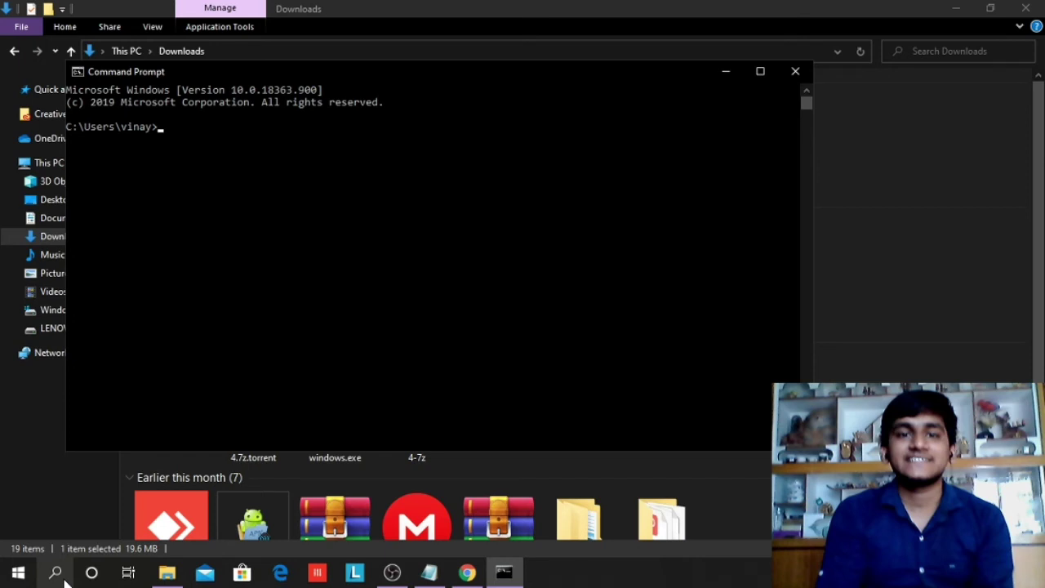
text(cd \python27)
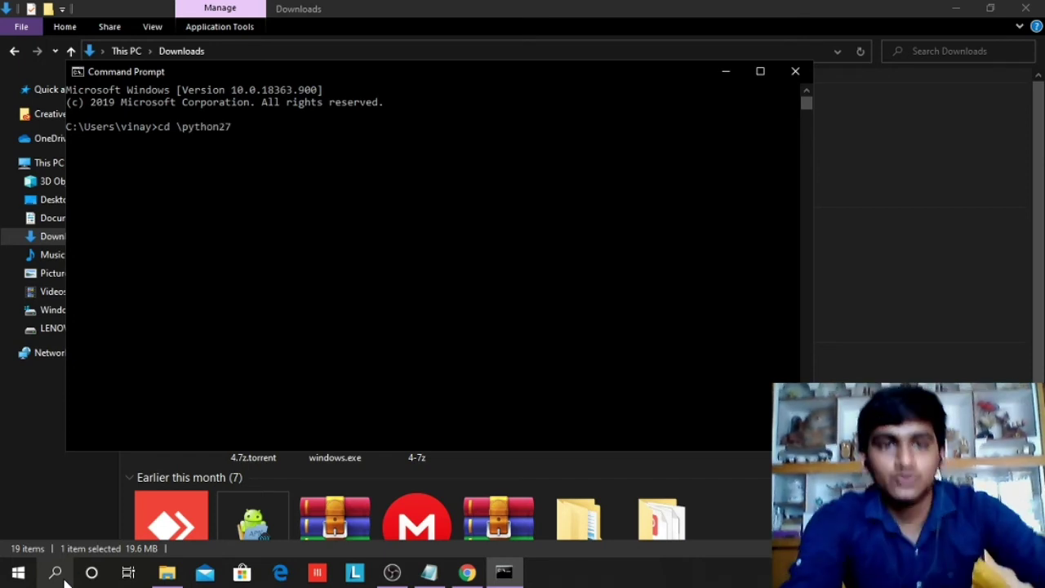
key(Return)
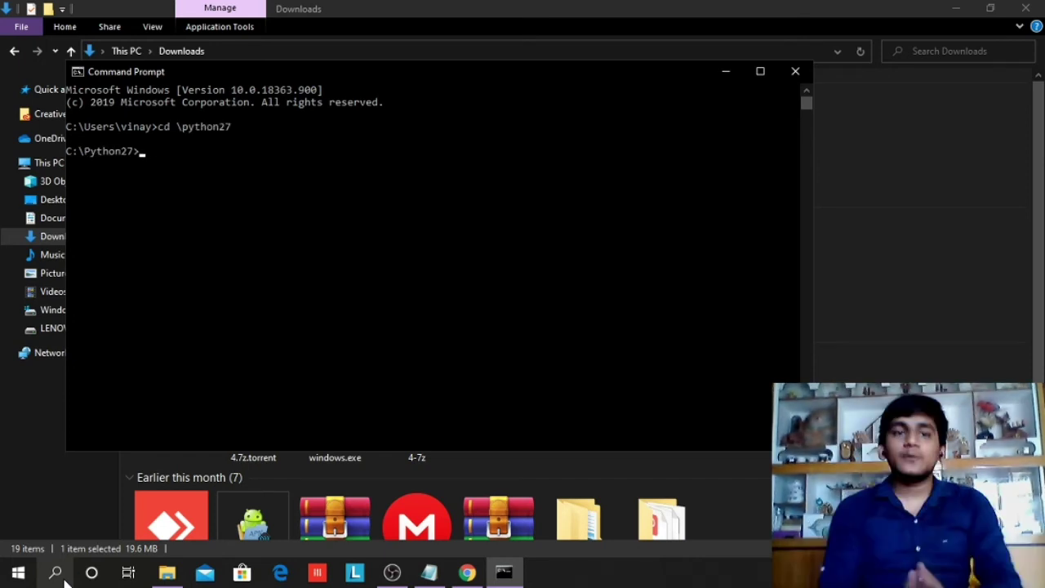
text(pyt)
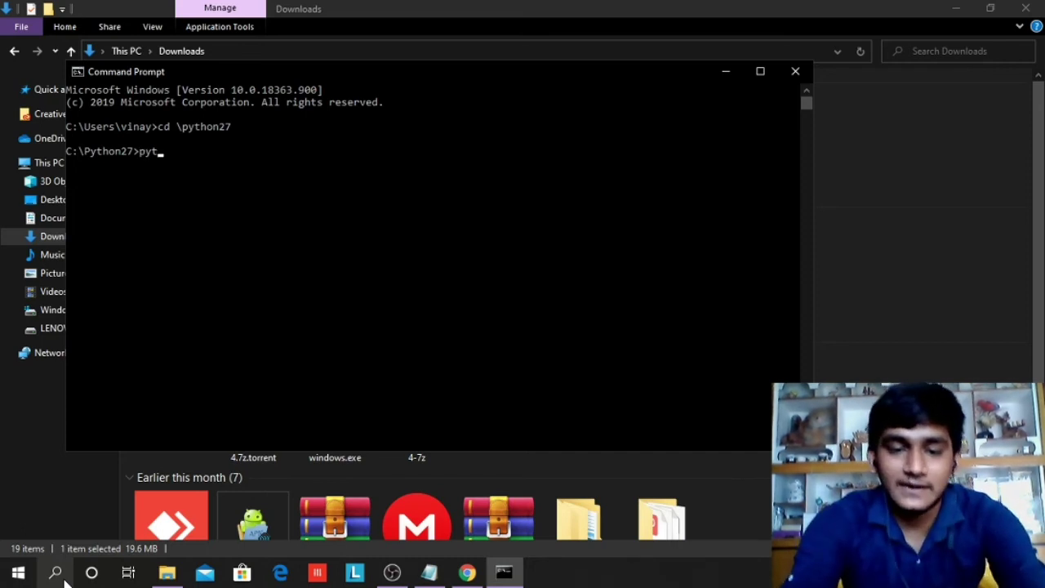
text(hon --version)
key(Return)
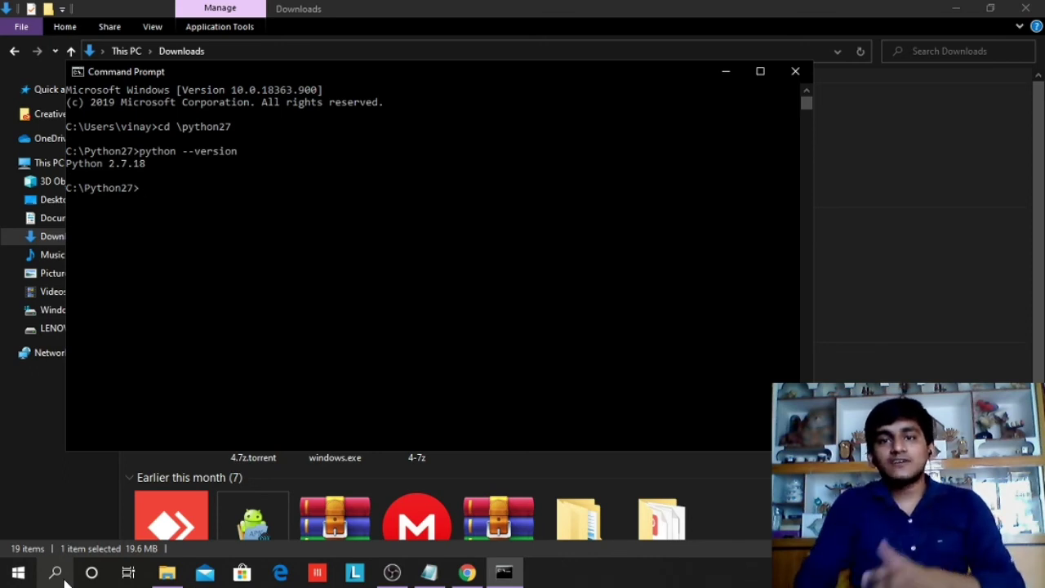
- Change to the root of drive C with cd\ and run python --version to check the default Python version there
text(cd\\)
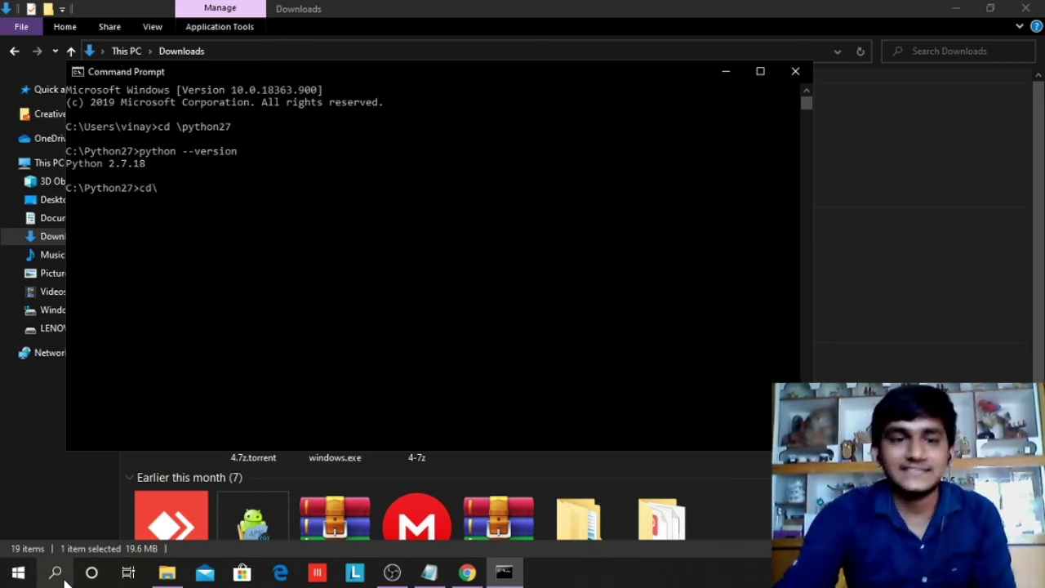
key(Return)
text(cd\)
key(Return)
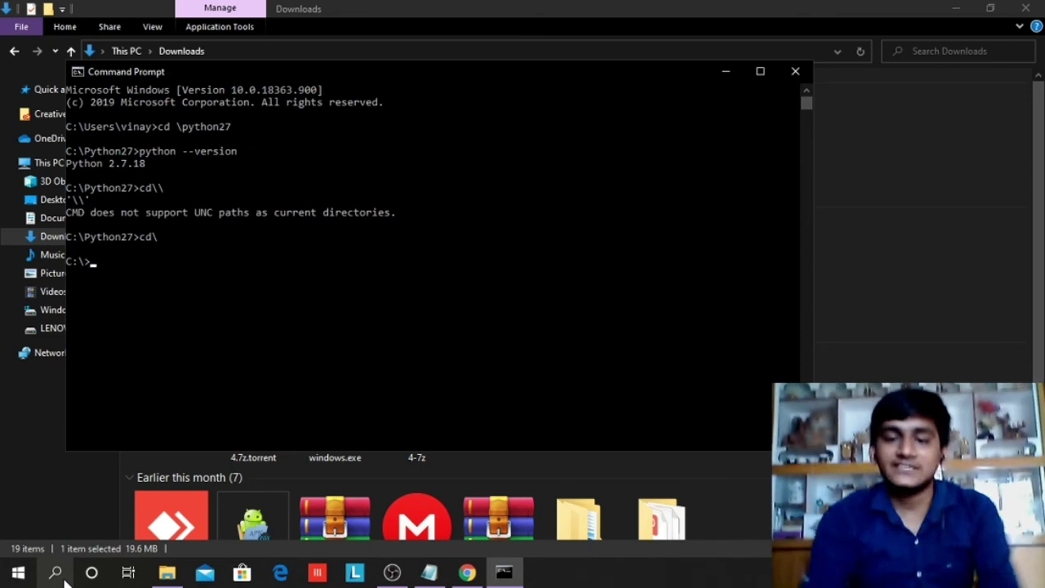
text(pyth)
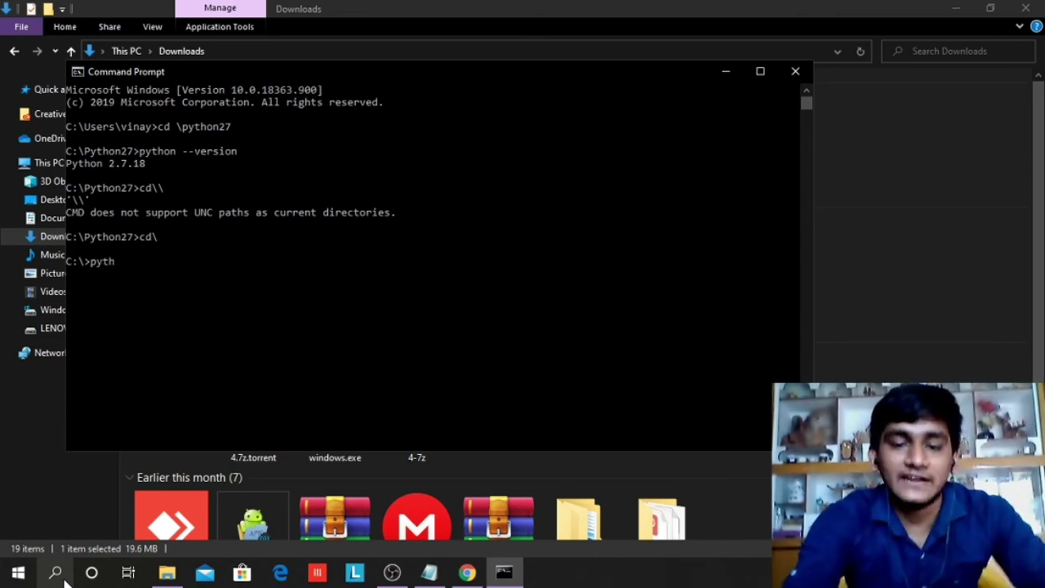
text(on --version)
key(Return)
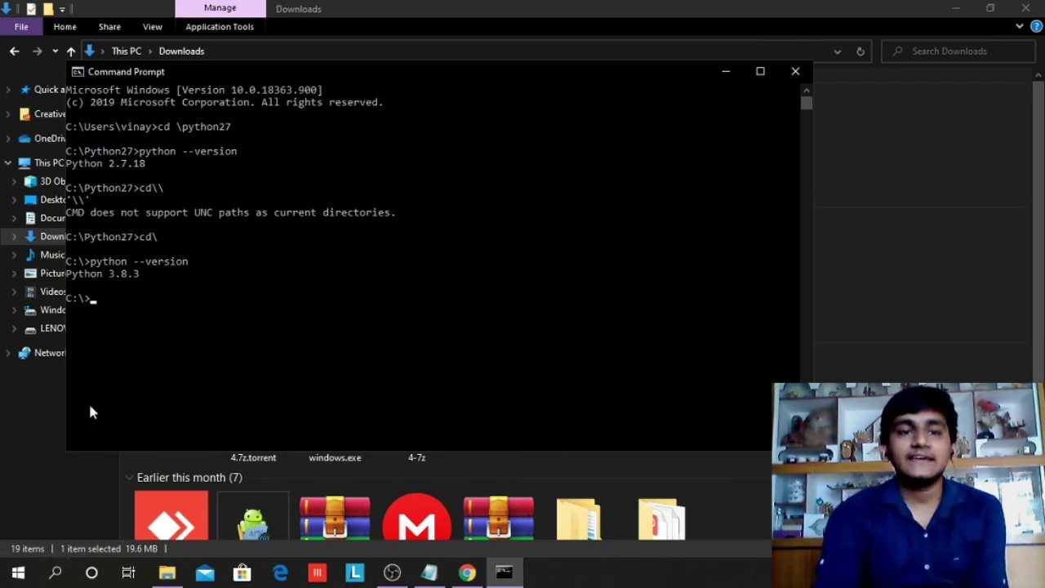
click(124, 164)
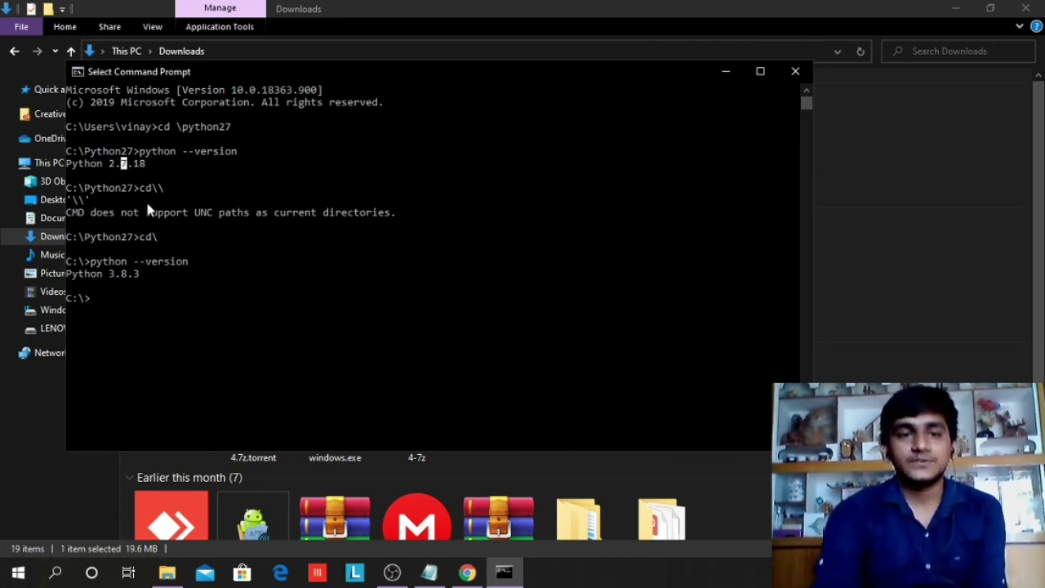
drag(93, 278, 171, 278)
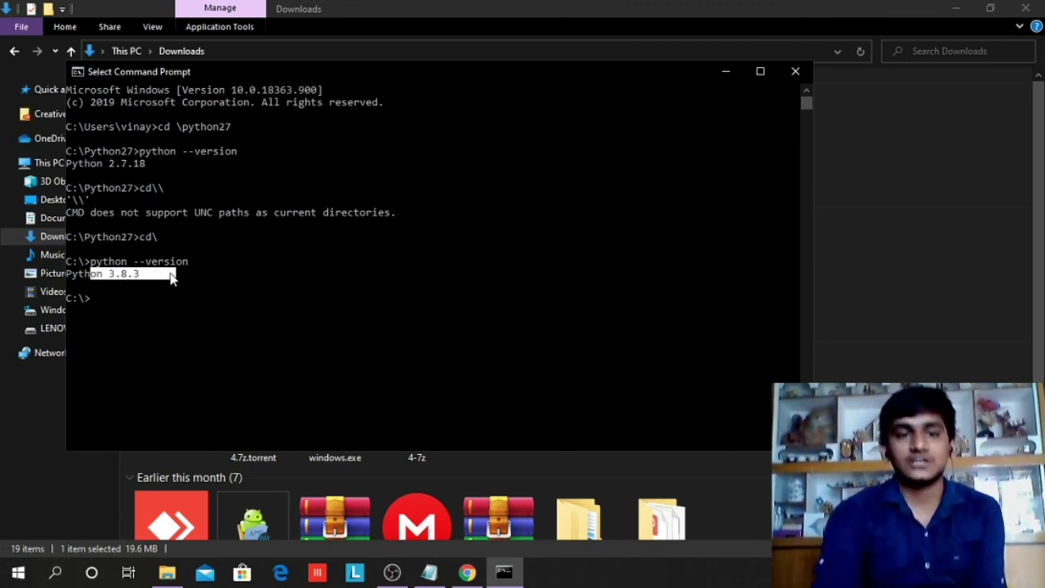
click(172, 278)
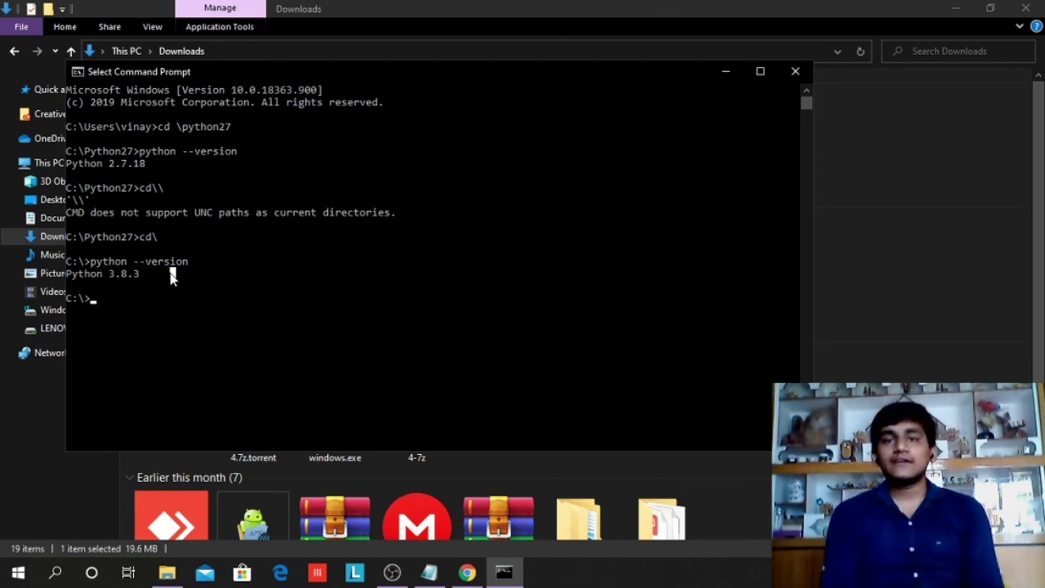